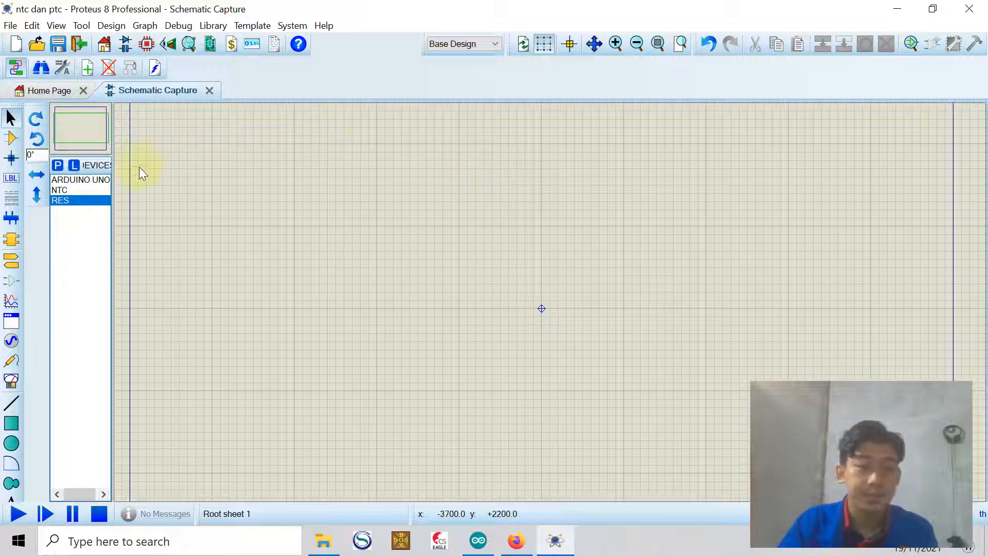
# Place an Arduino Uno board in the middle of the schematic sheet
pyautogui.click(82, 180)
pyautogui.click(441, 276)
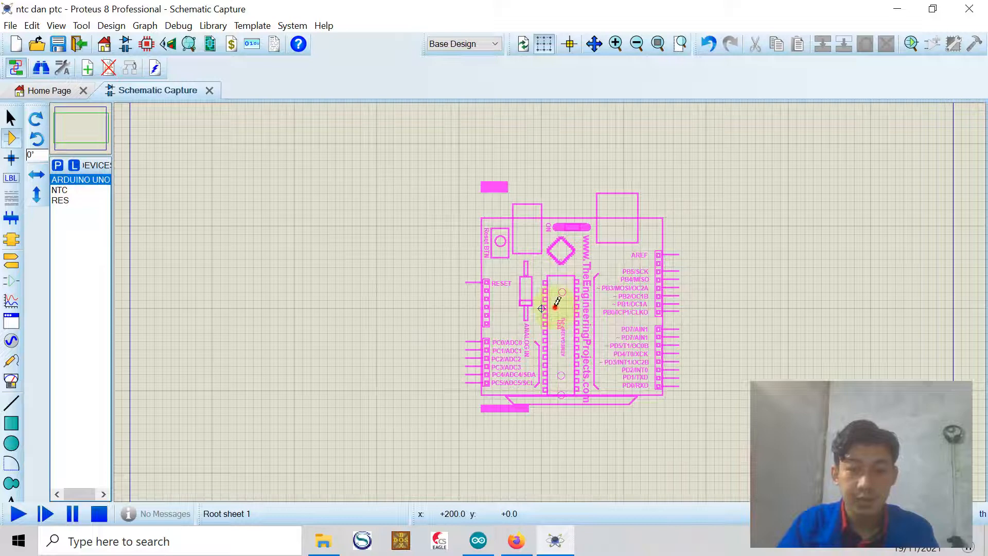
pyautogui.click(551, 303)
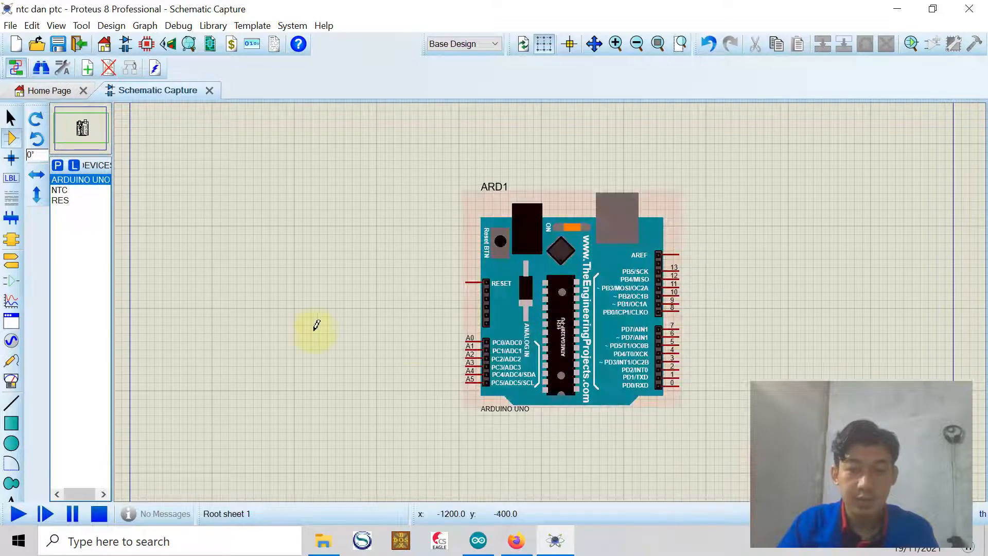
# Place a RES resistor to the left of the Arduino and rotate it clockwise to stand vertically
pyautogui.click(60, 200)
pyautogui.click(346, 254)
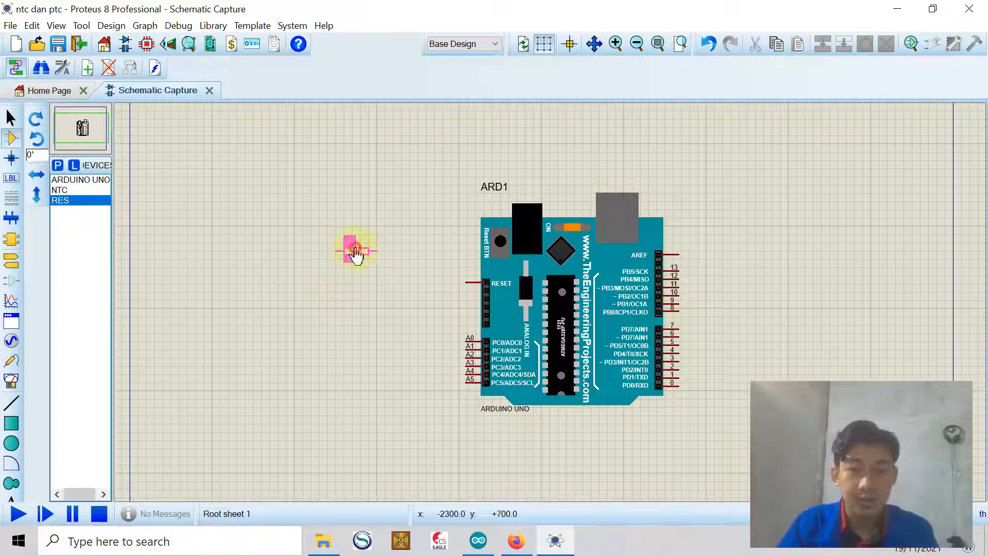
pyautogui.click(354, 251)
pyautogui.rightClick(357, 251)
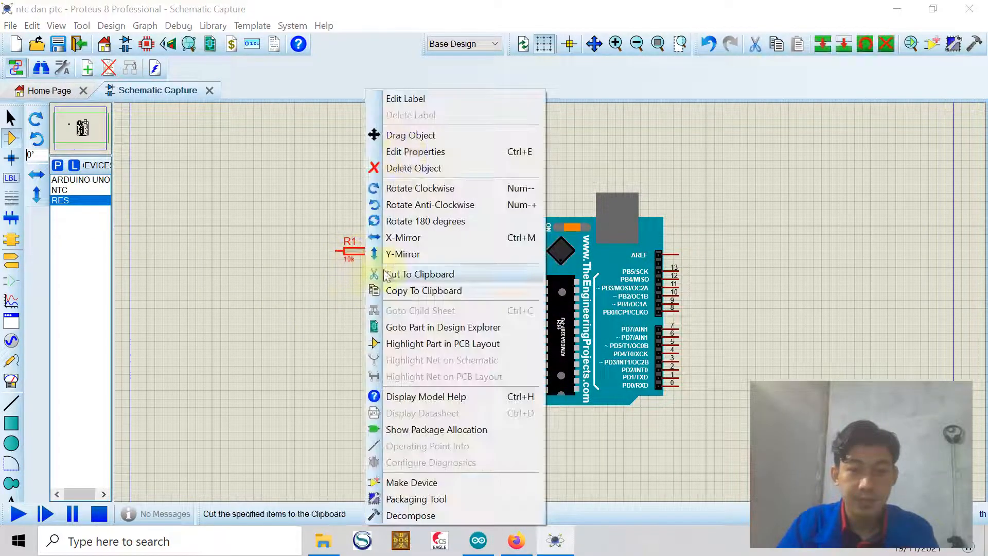
pyautogui.click(414, 188)
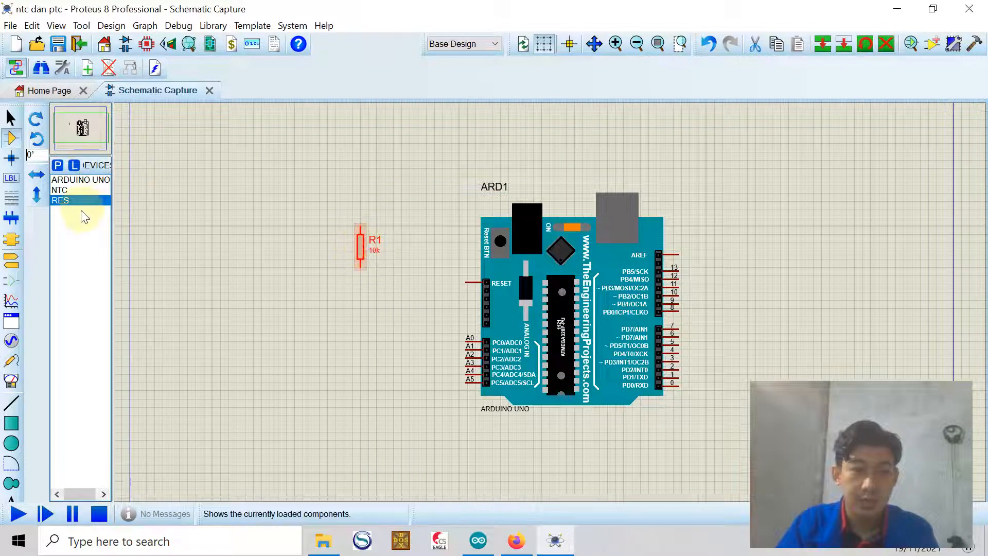
# Place the NTC thermistor below the resistor
pyautogui.click(59, 190)
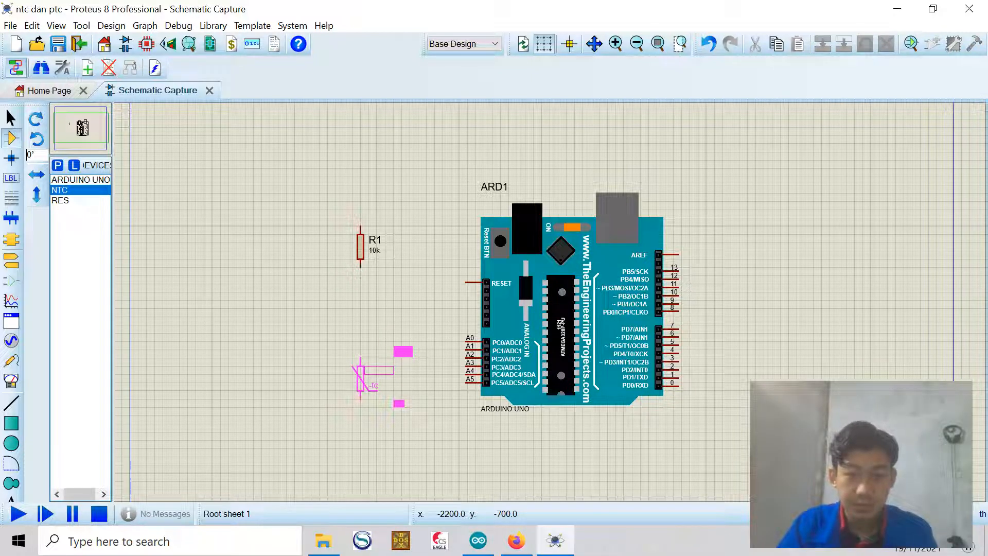
pyautogui.click(360, 372)
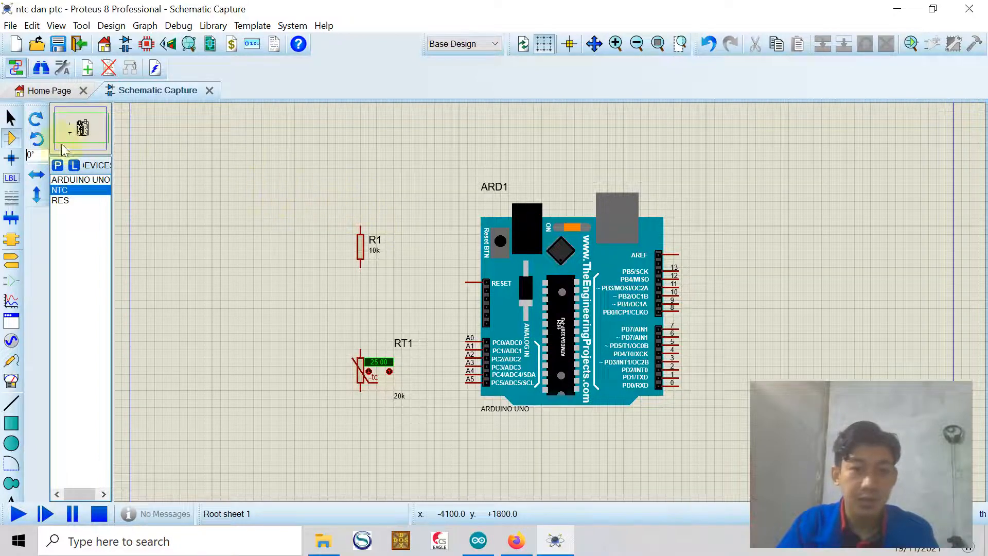
# Place a power terminal above the resistor
pyautogui.click(11, 260)
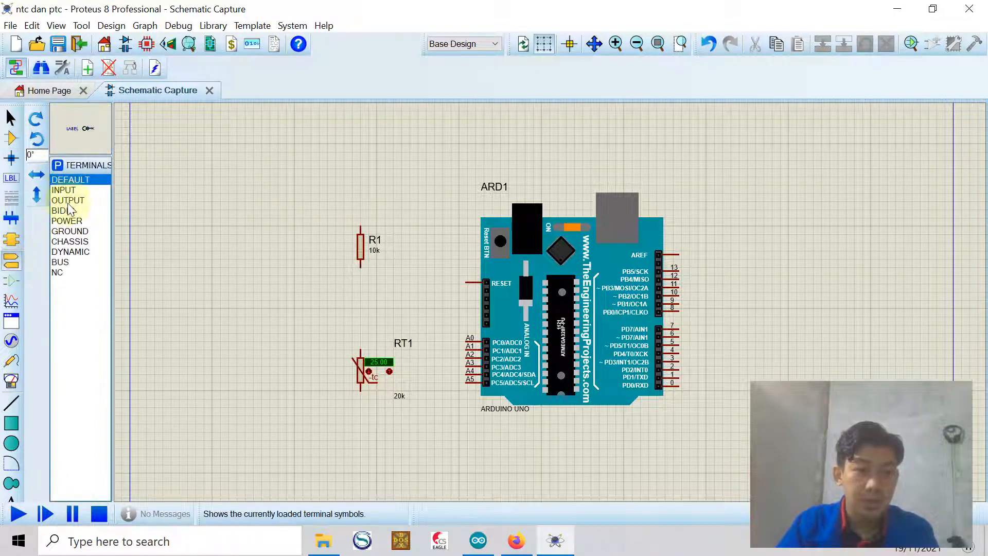
pyautogui.click(67, 221)
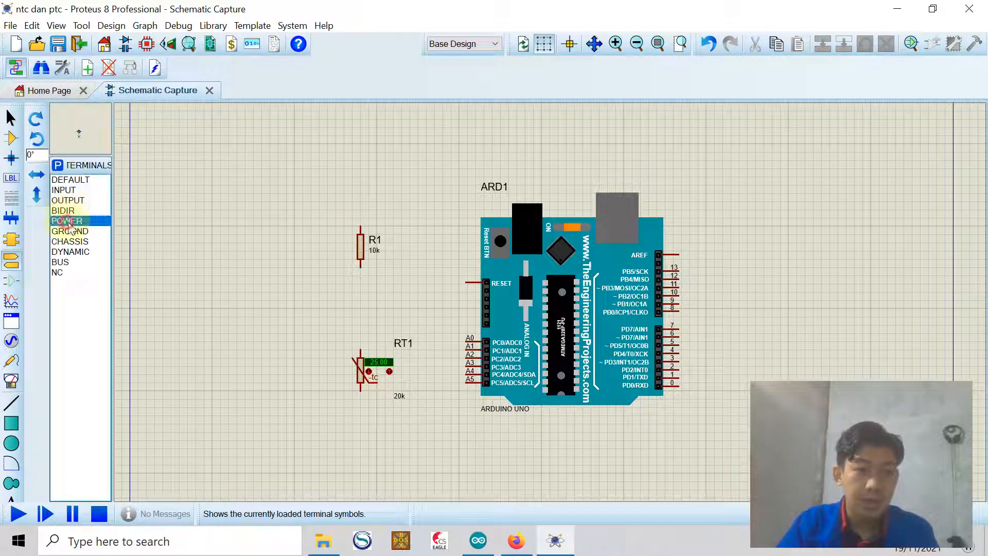
pyautogui.click(360, 175)
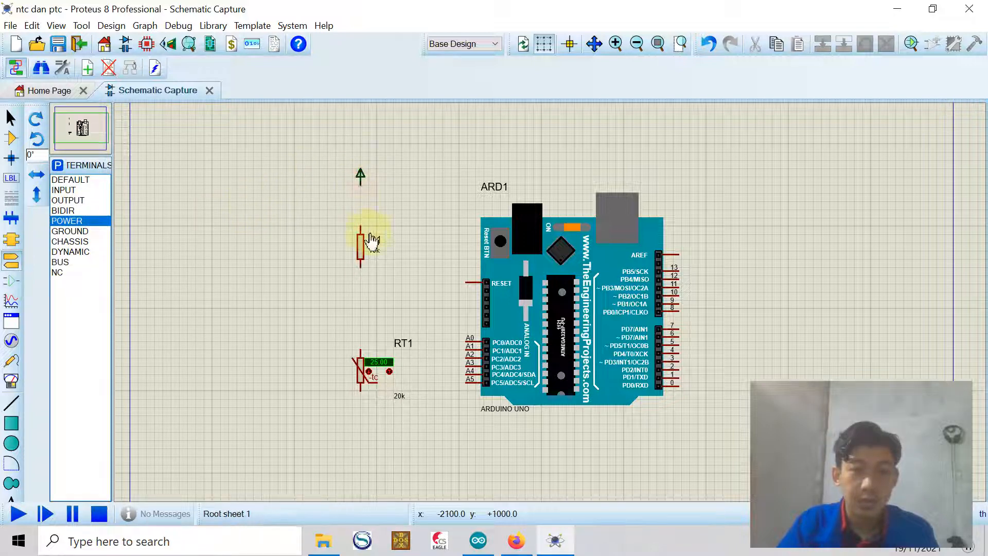
# Wire the power terminal to the resistor's top end and the resistor's bottom end to the thermistor
pyautogui.click(360, 227)
pyautogui.click(362, 179)
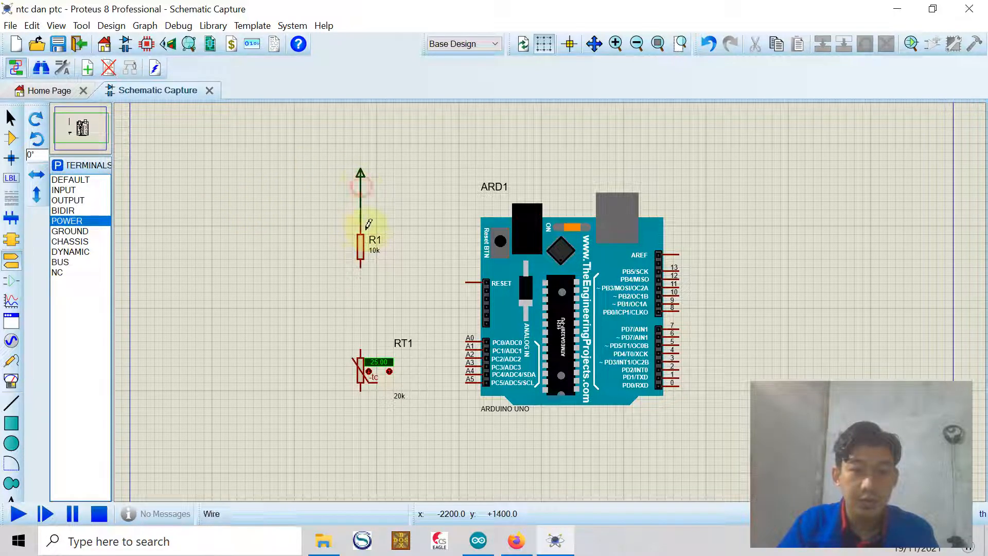
pyautogui.click(360, 265)
pyautogui.click(361, 344)
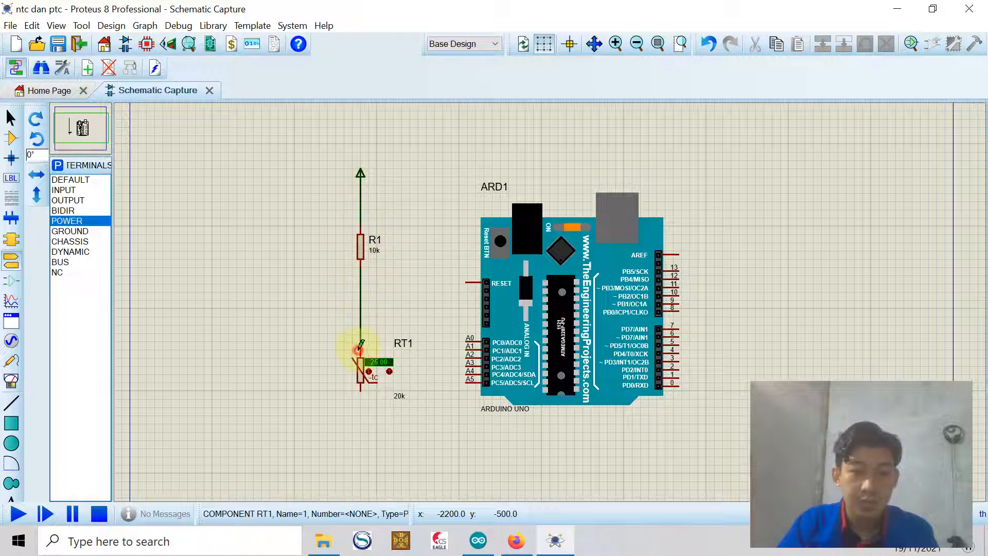
# Label the power terminal vcc
pyautogui.click(359, 176)
pyautogui.click(359, 175)
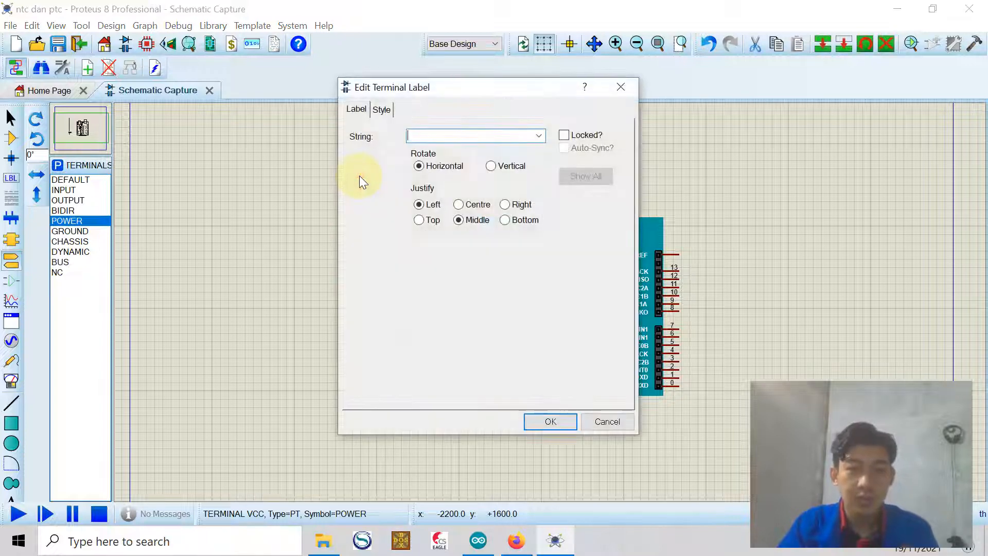
pyautogui.write('vcc')
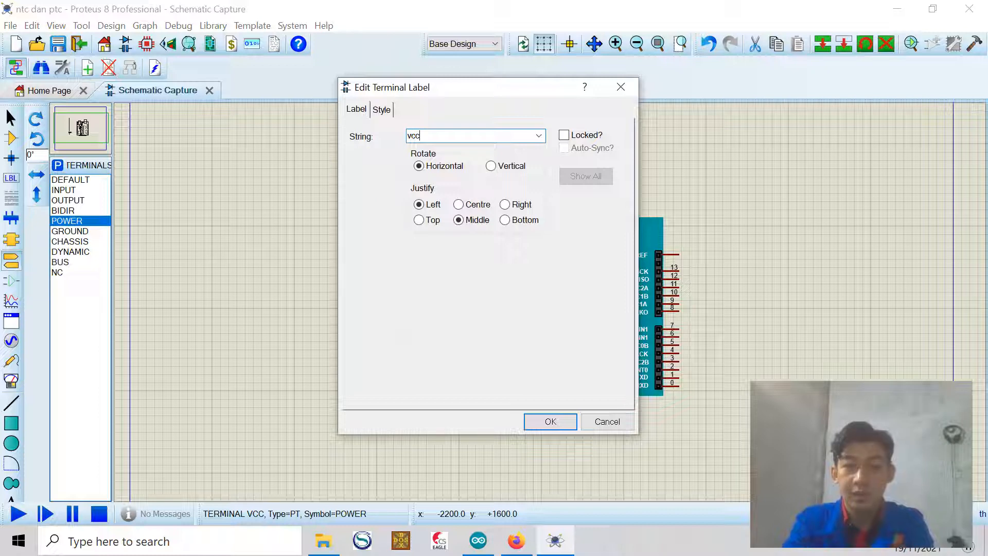
pyautogui.press('Return')
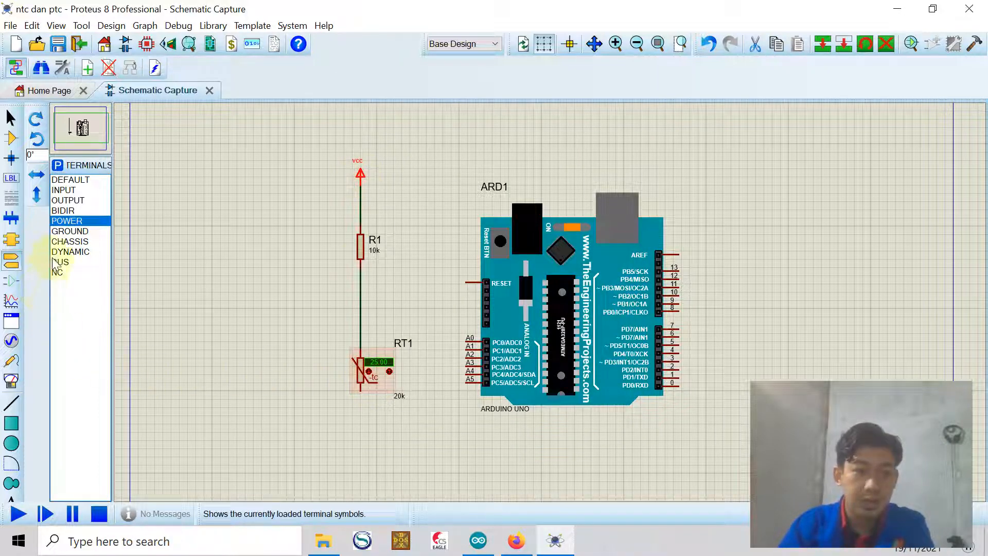
# Place a ground terminal below the thermistor and wire the thermistor to it
pyautogui.click(70, 231)
pyautogui.click(361, 431)
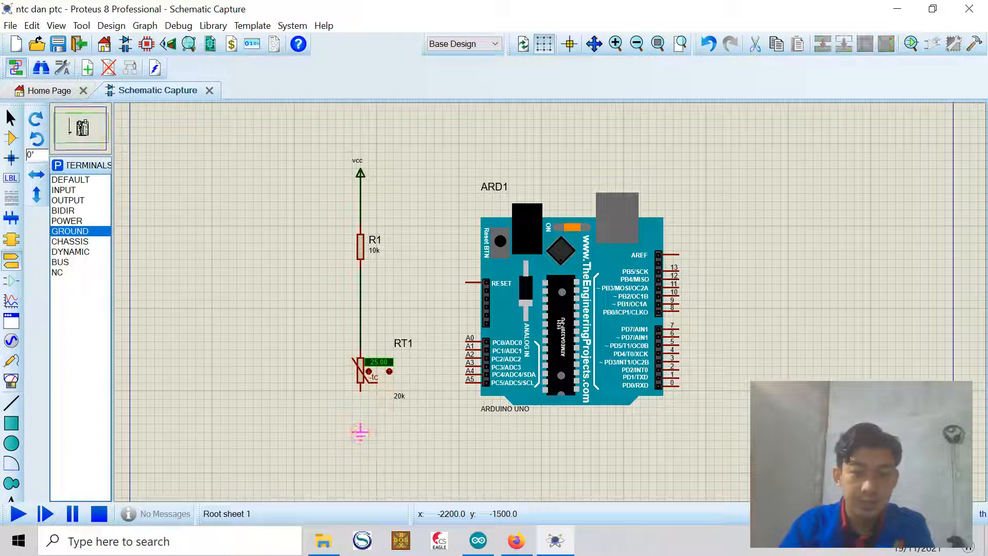
pyautogui.click(360, 435)
pyautogui.click(361, 390)
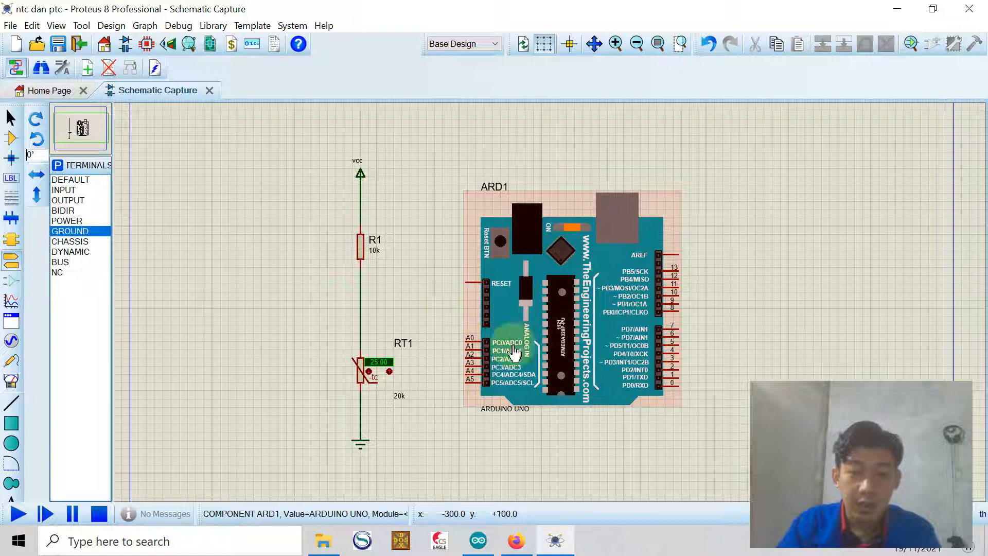
# Wire the Arduino's A0 pin to the junction between the resistor and the thermistor
pyautogui.click(465, 336)
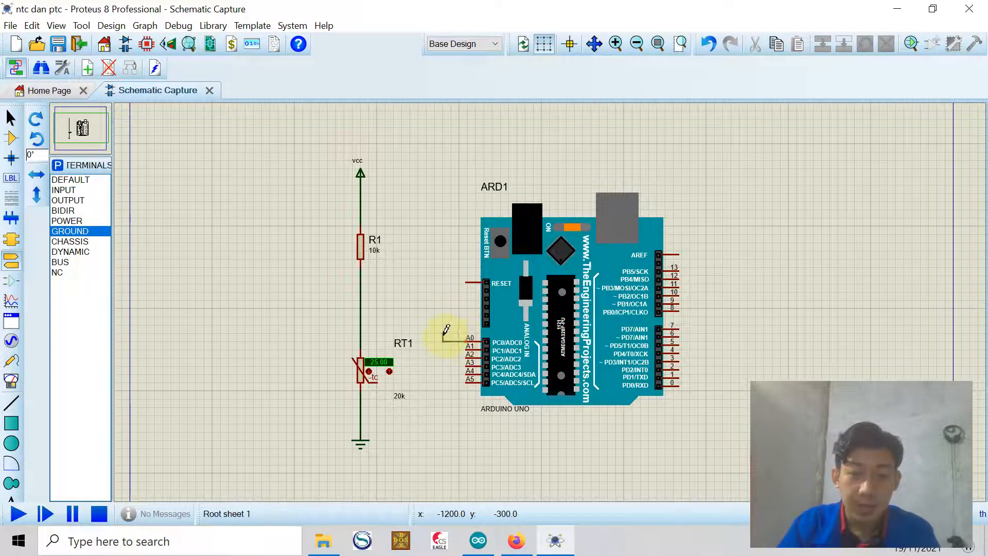
pyautogui.click(441, 309)
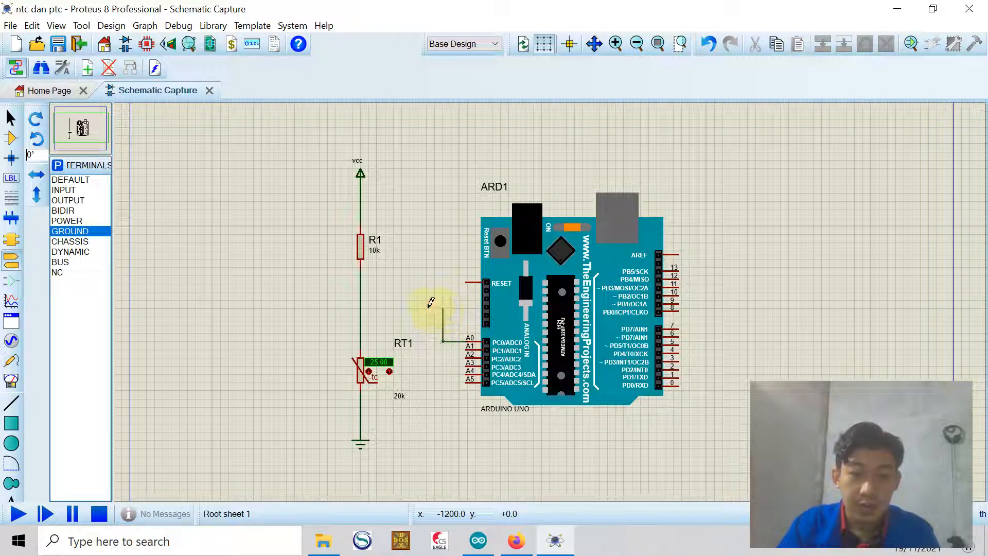
pyautogui.click(361, 306)
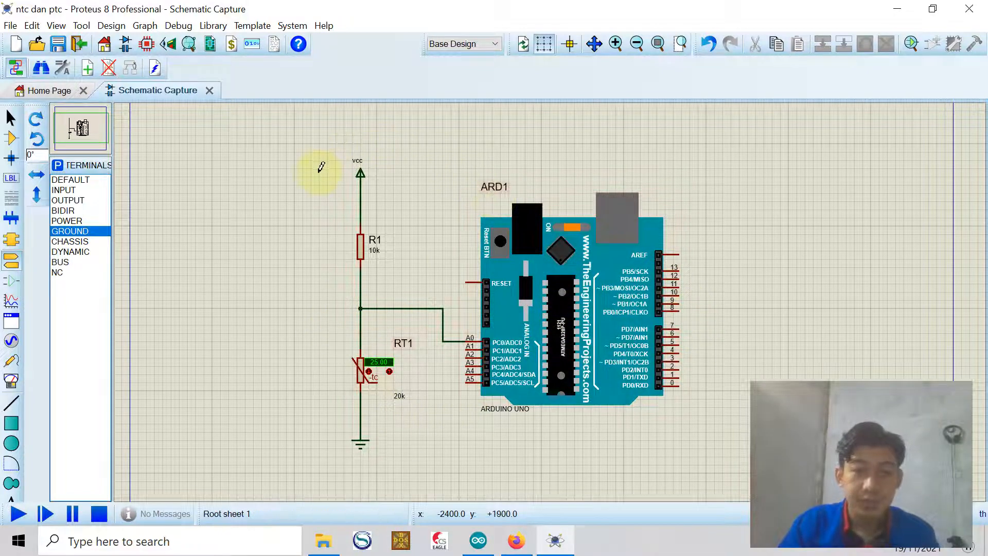
# Select the whole circuit and move it up and to the left
pyautogui.click(10, 118)
pyautogui.moveTo(270, 127); pyautogui.dragTo(698, 472)
pyautogui.moveTo(575, 334); pyautogui.dragTo(451, 310)
pyautogui.click(634, 281)
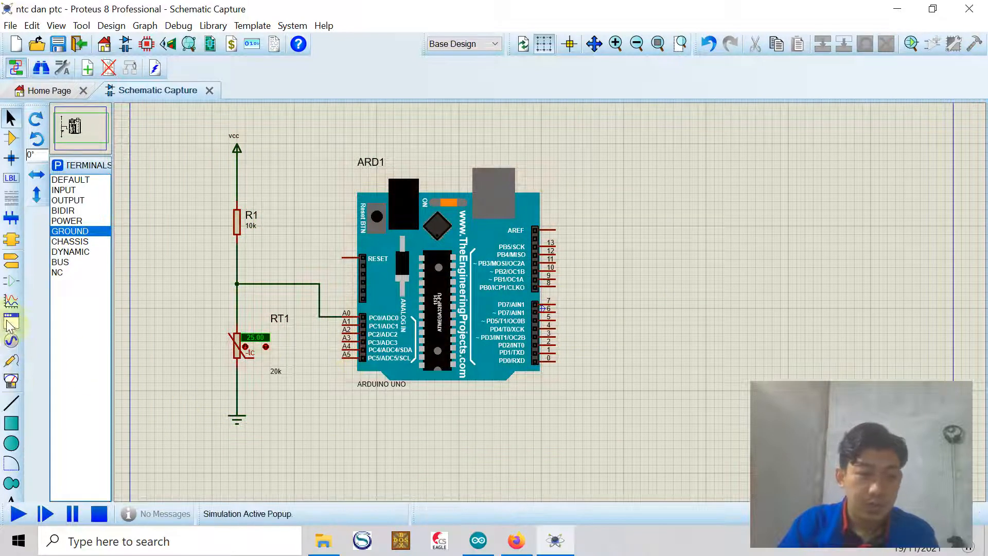
# Place a Virtual Terminal instrument to the right of the Arduino
pyautogui.click(13, 339)
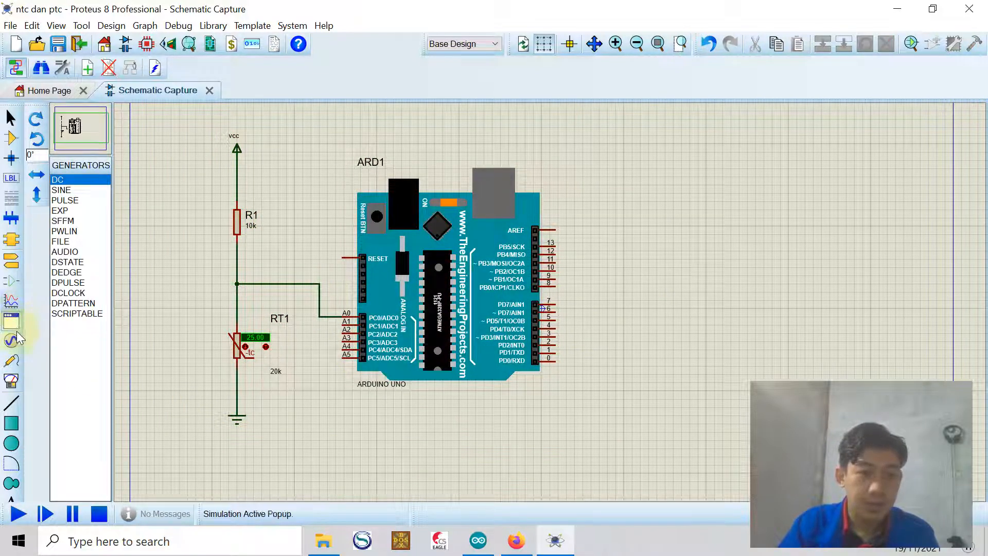
pyautogui.click(11, 360)
pyautogui.click(12, 380)
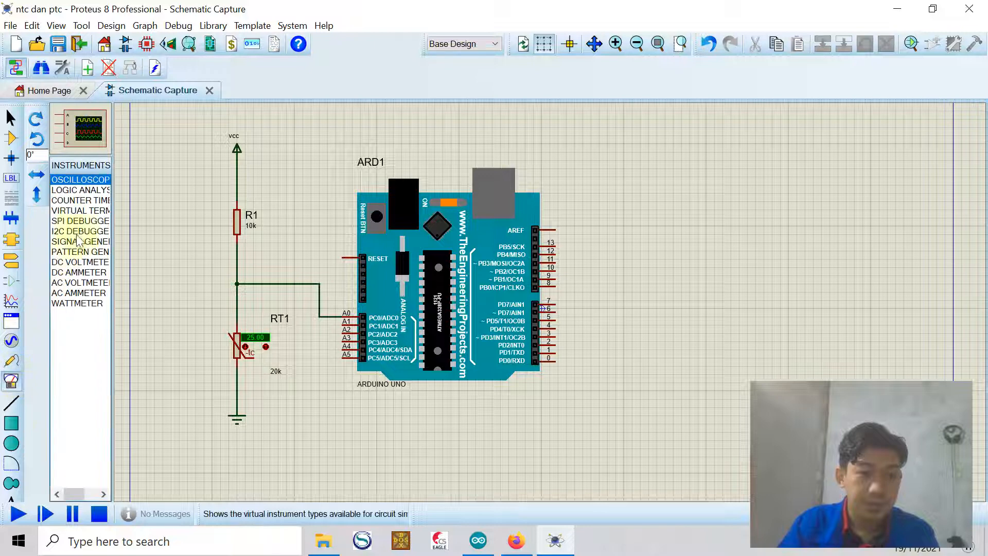
pyautogui.click(79, 211)
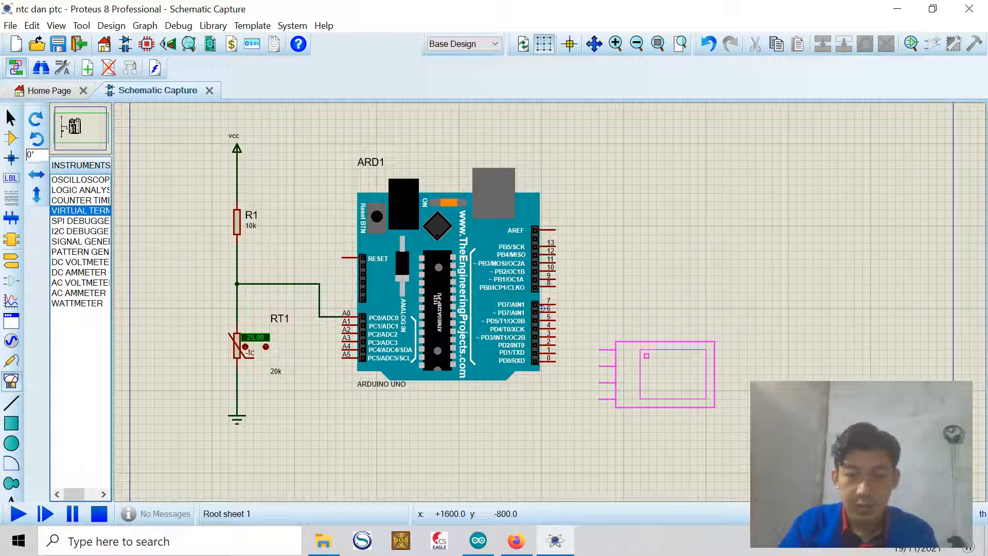
pyautogui.click(654, 355)
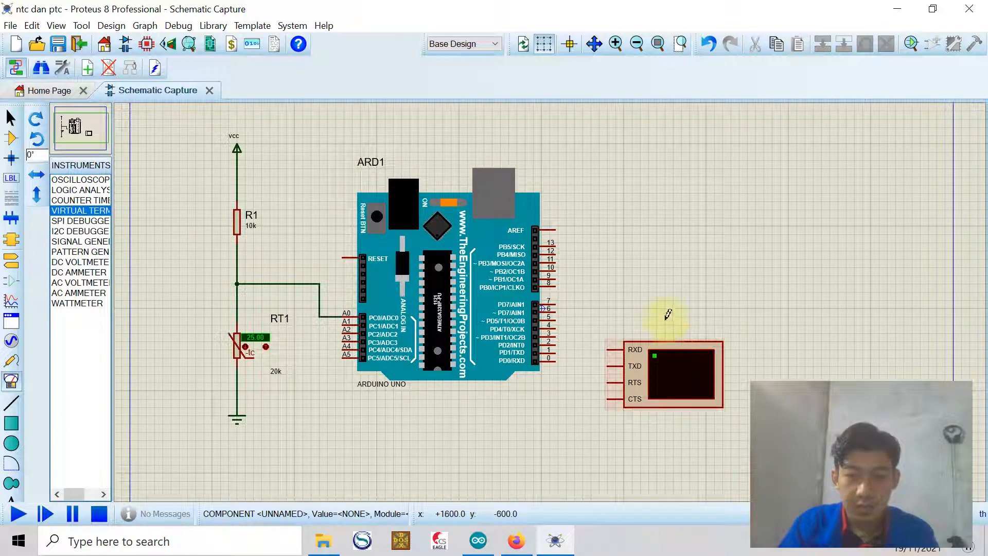
# Wire the virtual terminal's RXD pin to the Arduino's TXD pin 1
pyautogui.click(606, 348)
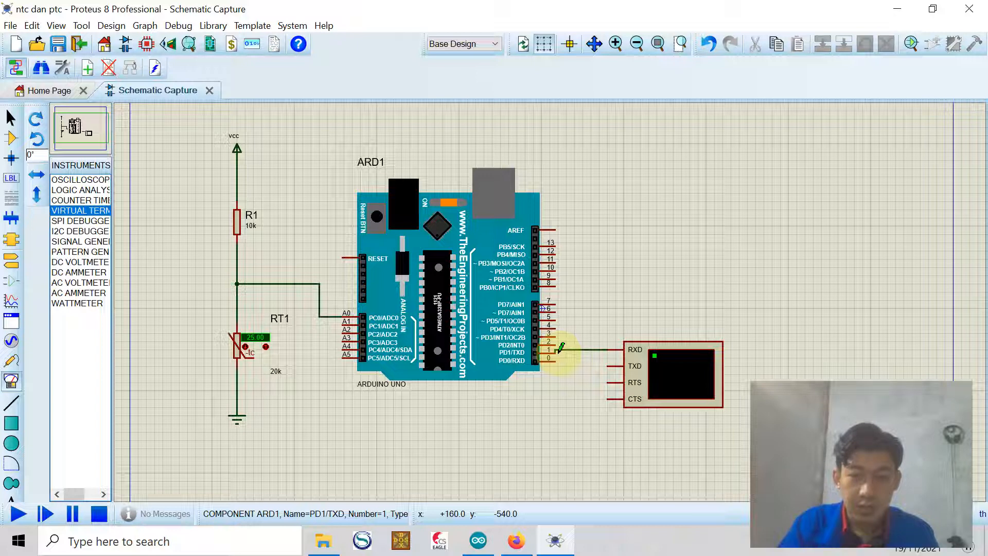
pyautogui.click(559, 351)
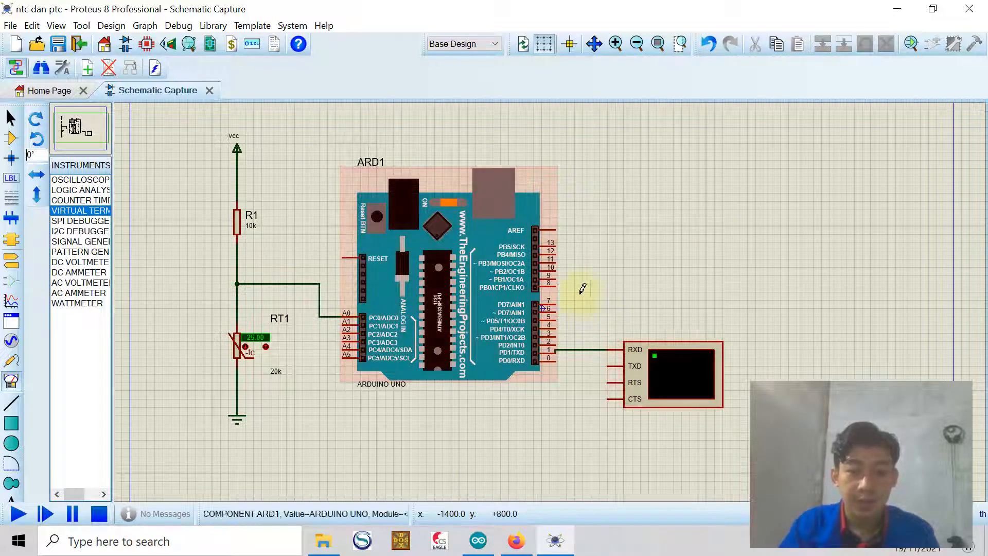
# Switch to the browser and read the thermistor article's section on NTC and PTC characteristics
pyautogui.click(515, 535)
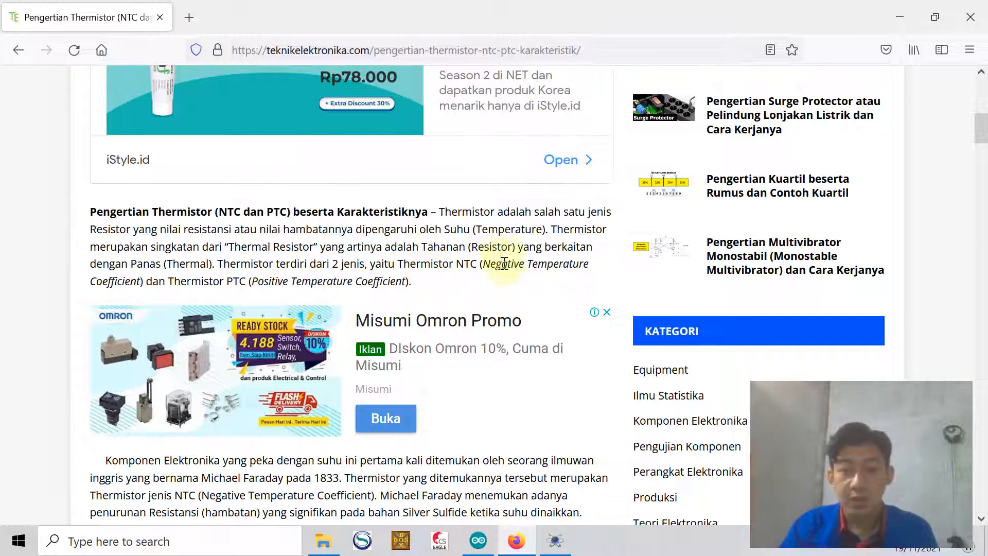
pyautogui.scroll(-15, 318, 298)
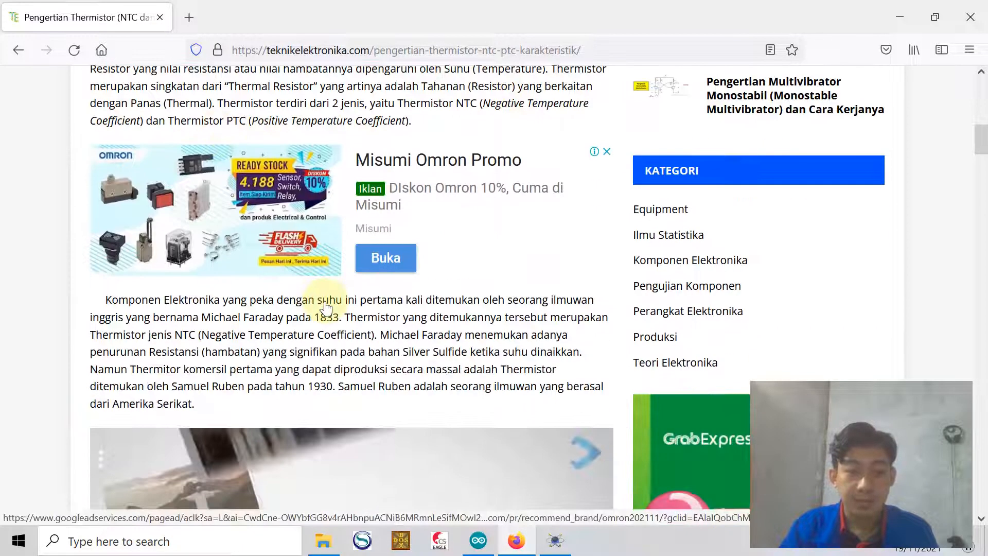
pyautogui.scroll(-2, 326, 307)
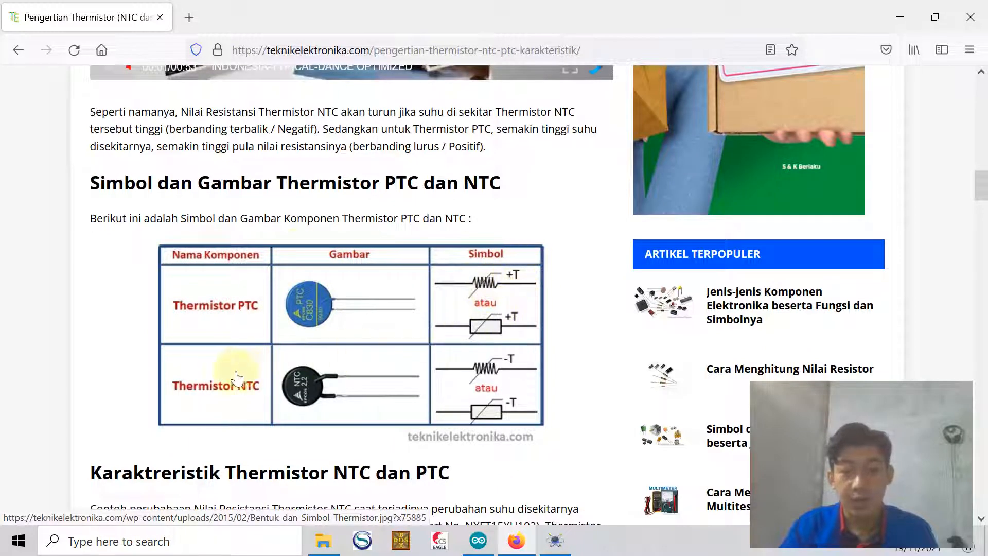
pyautogui.scroll(-2, 445, 417)
pyautogui.scroll(-6, 444, 415)
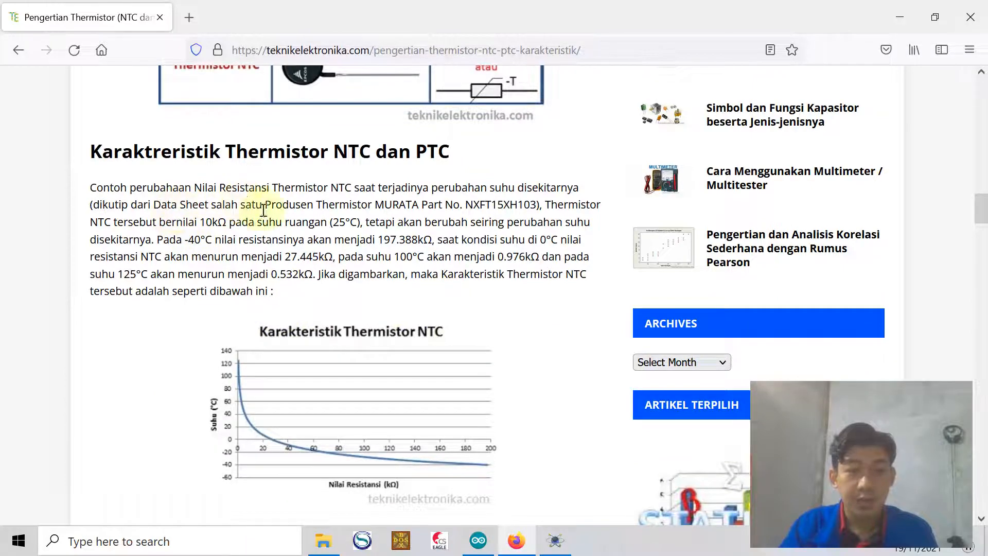
pyautogui.scroll(-6, 342, 255)
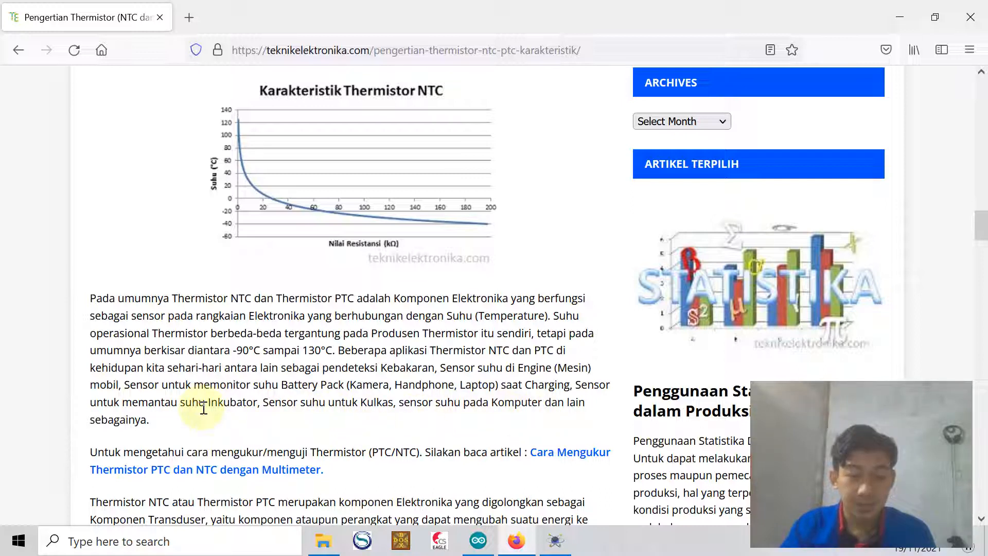
pyautogui.scroll(5, 206, 402)
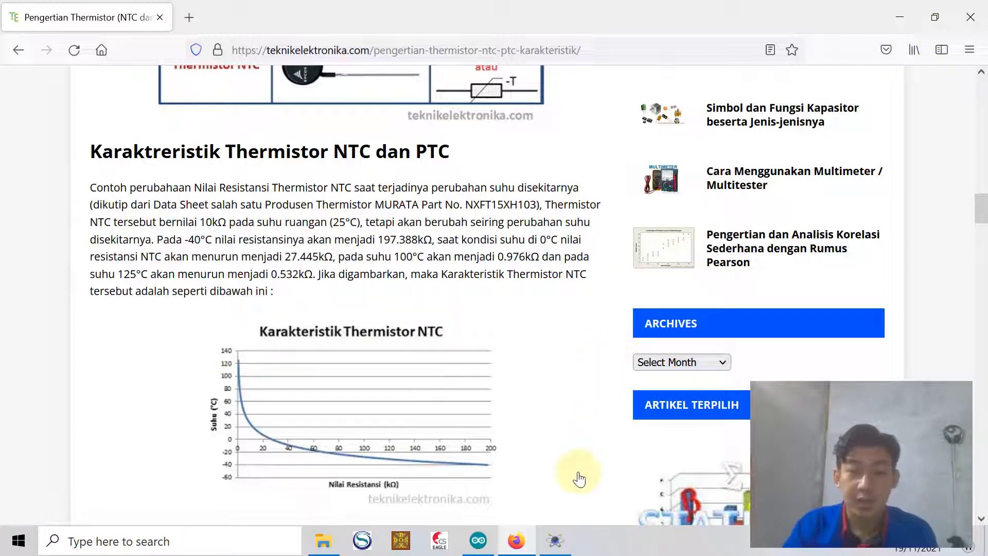
# Switch to the Arduino IDE with the thermistor sketch
pyautogui.click(558, 550)
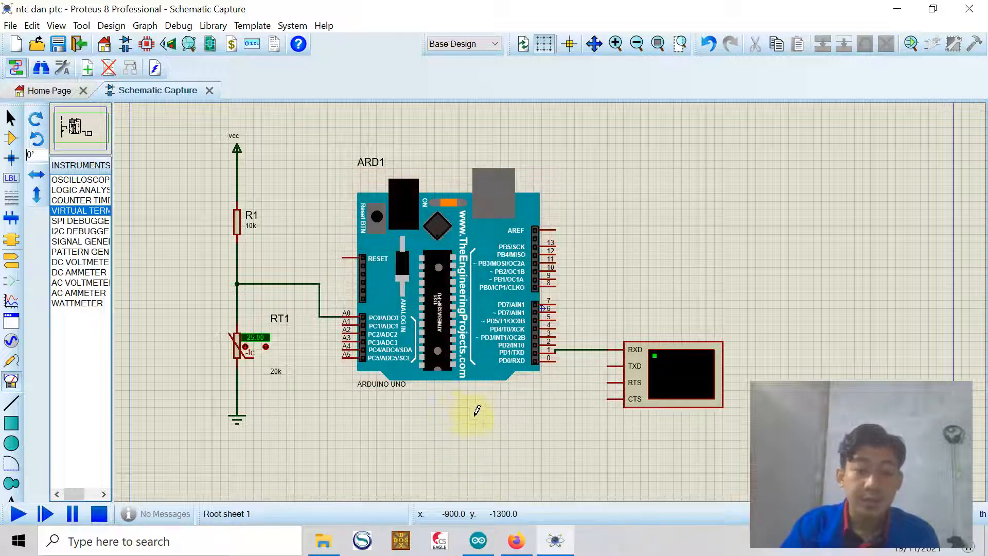
pyautogui.click(478, 539)
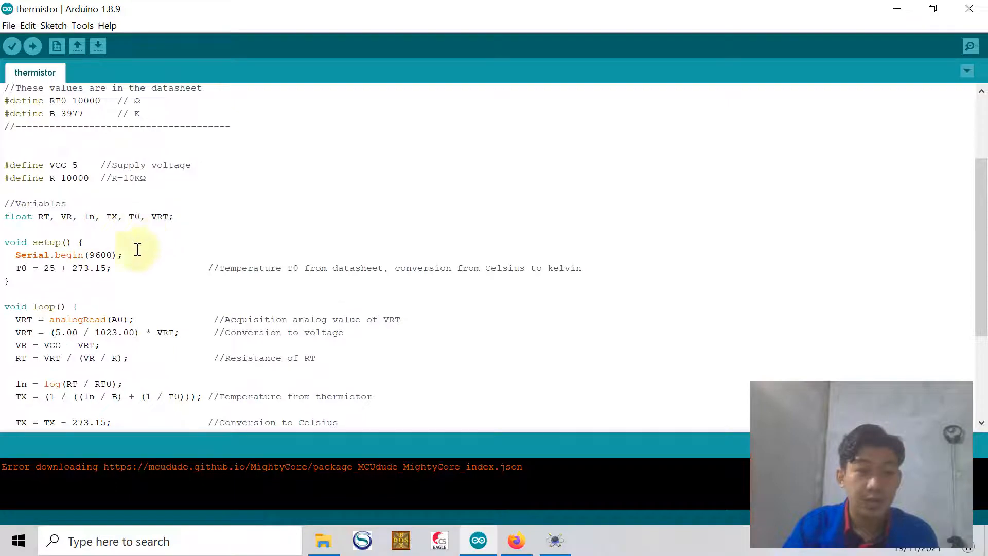
# Review the thermistor sketch code and verify (compile) it
pyautogui.scroll(-2, 103, 258)
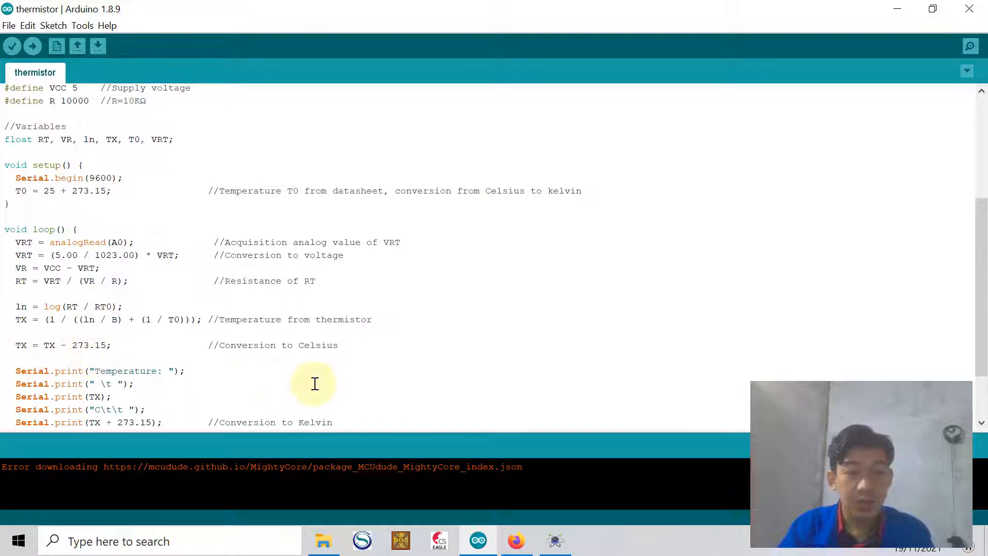
pyautogui.scroll(-2, 309, 374)
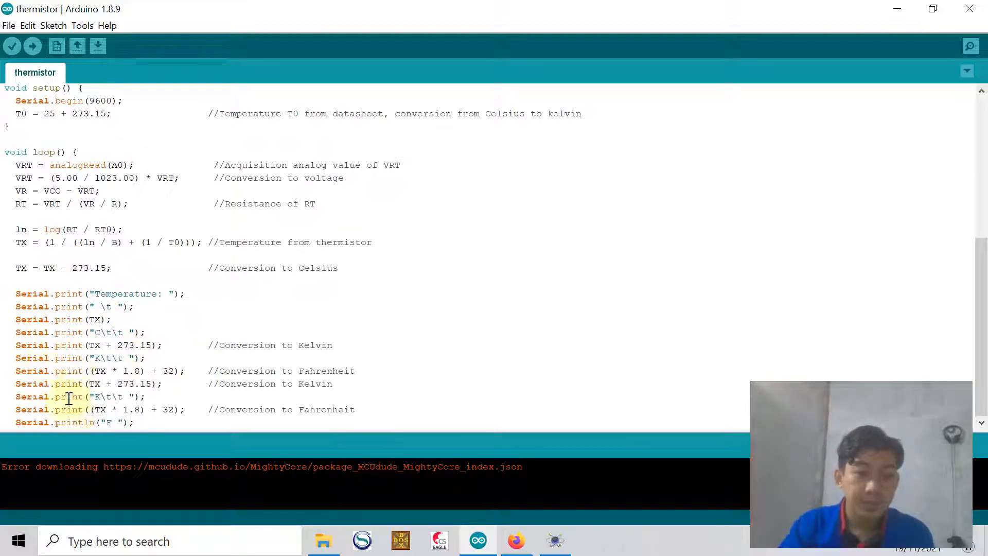
pyautogui.scroll(5, 69, 401)
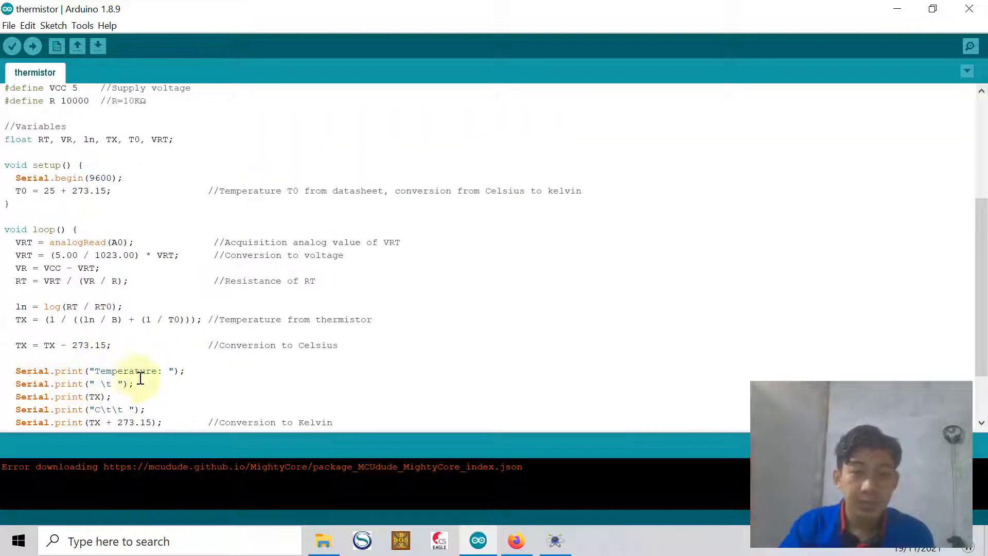
pyautogui.click(11, 47)
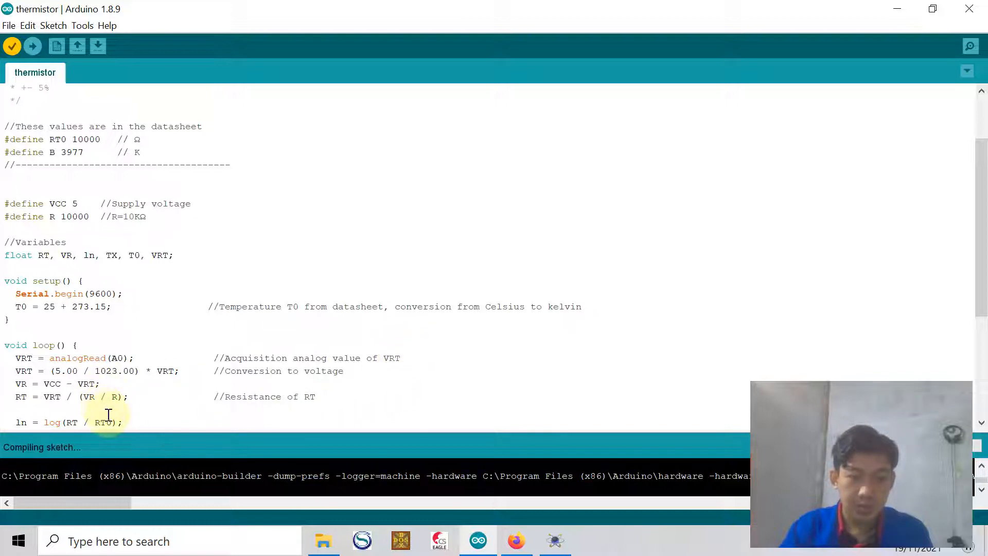
pyautogui.scroll(-5, 390, 320)
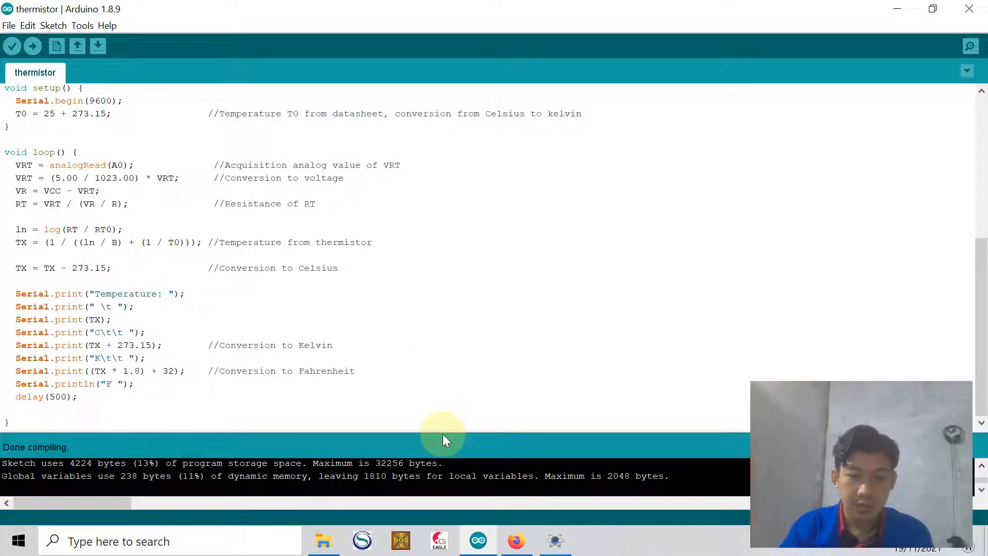
# Enlarge the compiler output and select the path of the compiled thermistor.ino.hex file
pyautogui.moveTo(443, 433); pyautogui.dragTo(442, 131)
pyautogui.moveTo(107, 504); pyautogui.dragTo(224, 519)
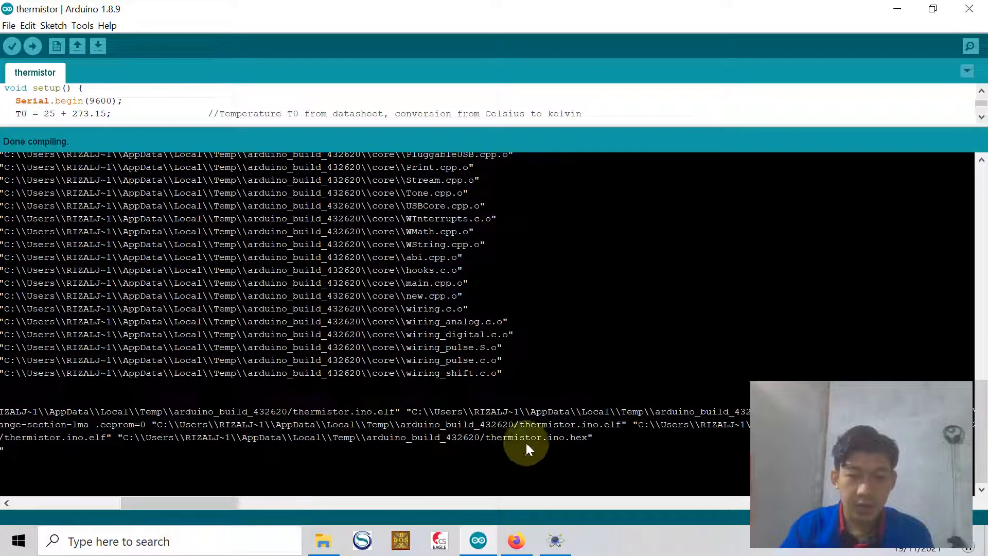
pyautogui.moveTo(532, 440); pyautogui.dragTo(185, 442)
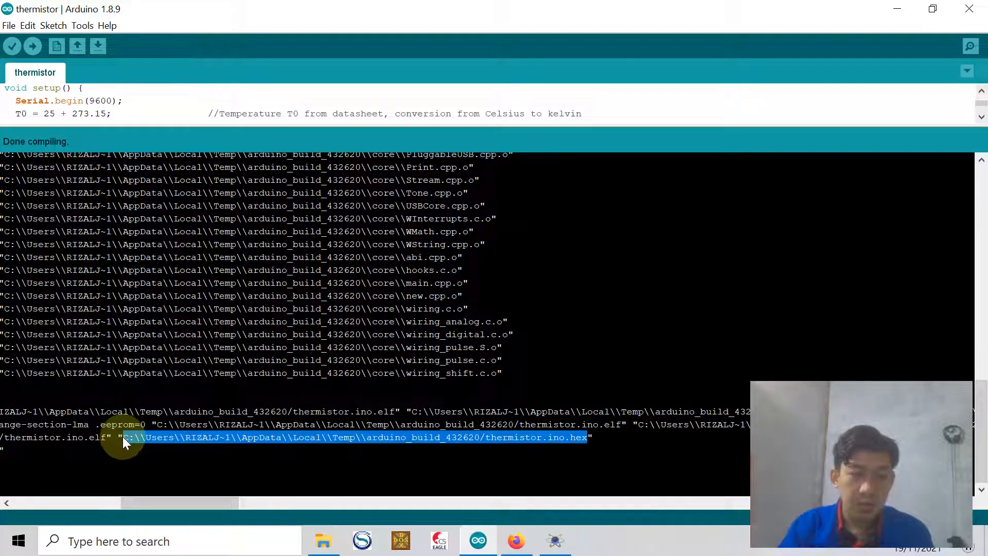
# Switch to Proteus and paste the thermistor.ino.hex path as the Arduino Uno's Program File
pyautogui.click(554, 544)
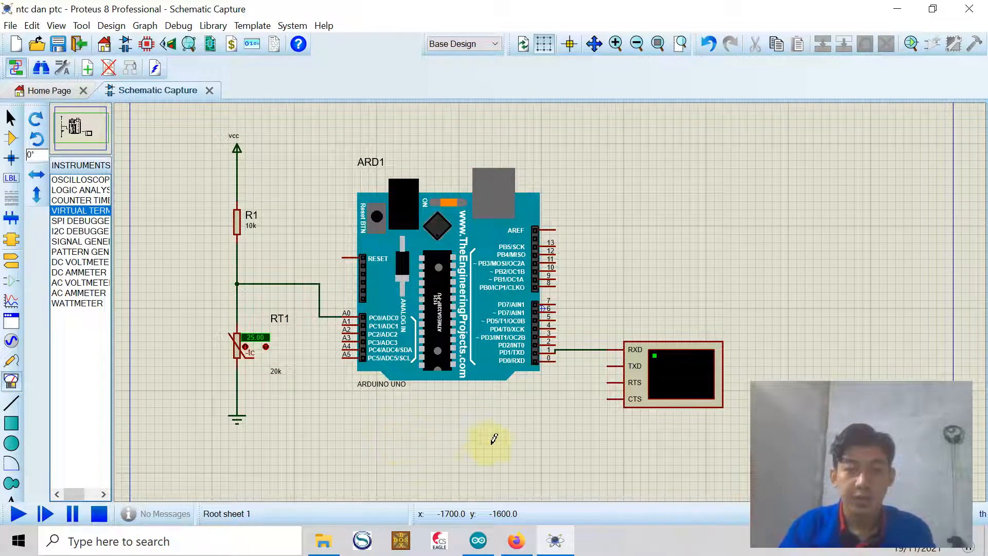
pyautogui.doubleClick(445, 278)
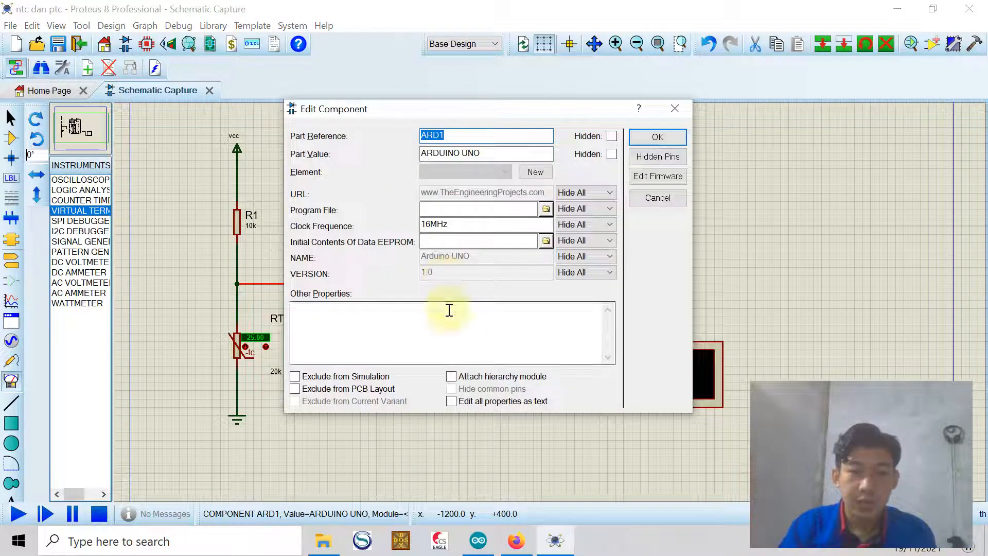
pyautogui.click(469, 212)
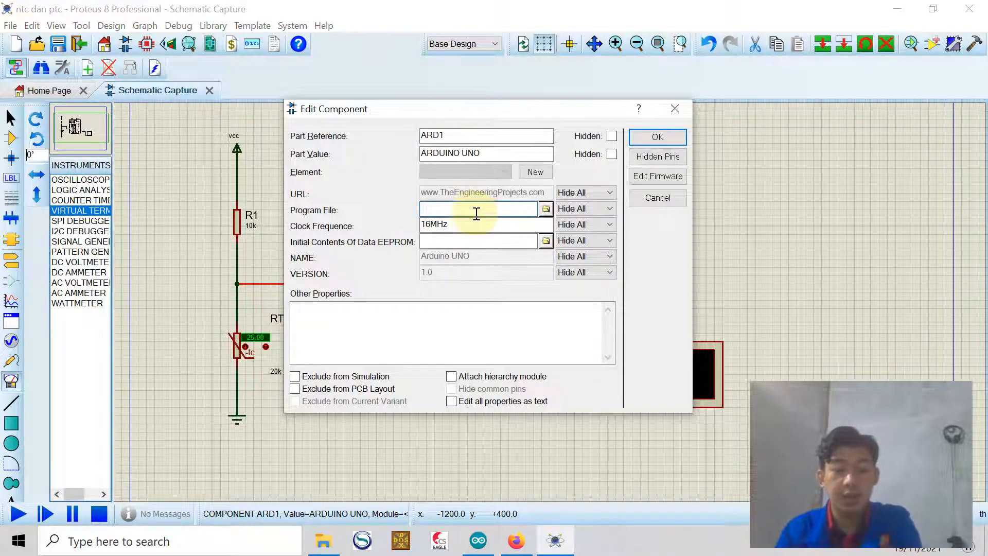
pyautogui.hotkey('ctrl', 'v')
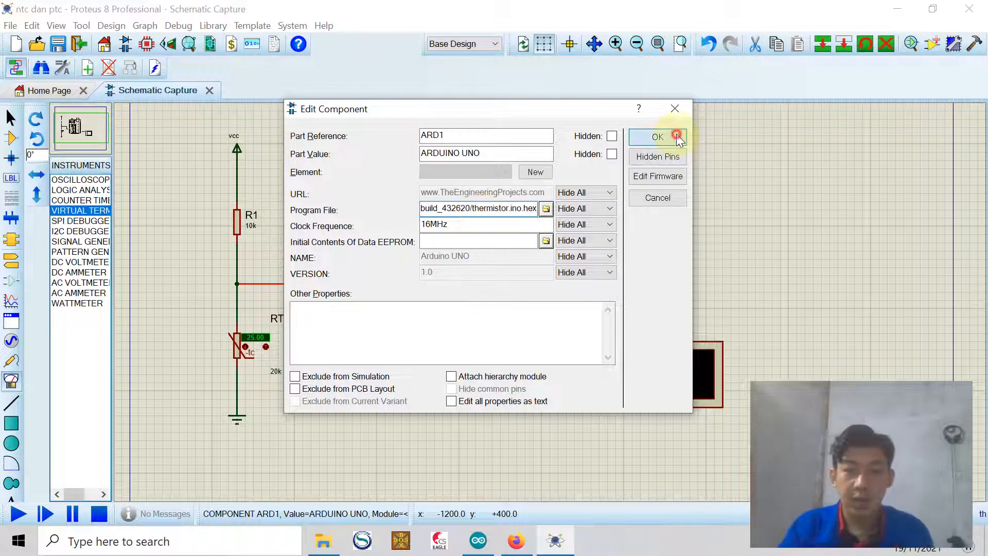
pyautogui.click(657, 137)
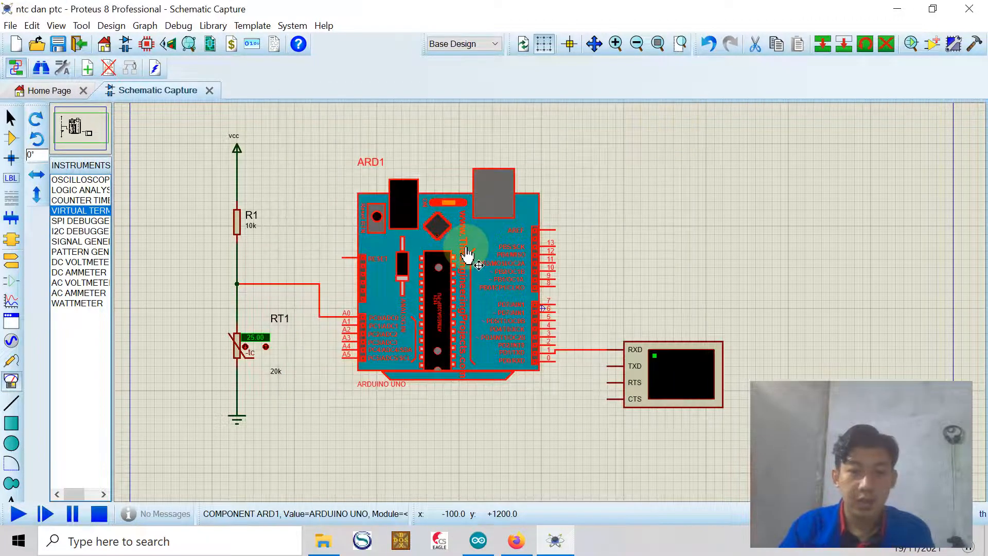
# Set the thermistor's value label to 10k and start the simulation
pyautogui.doubleClick(280, 374)
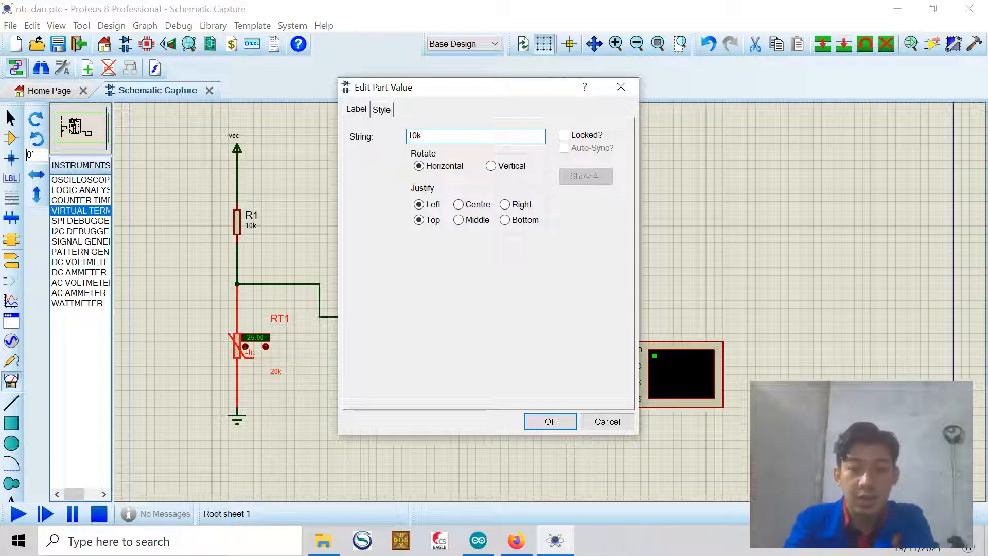
pyautogui.press('Return')
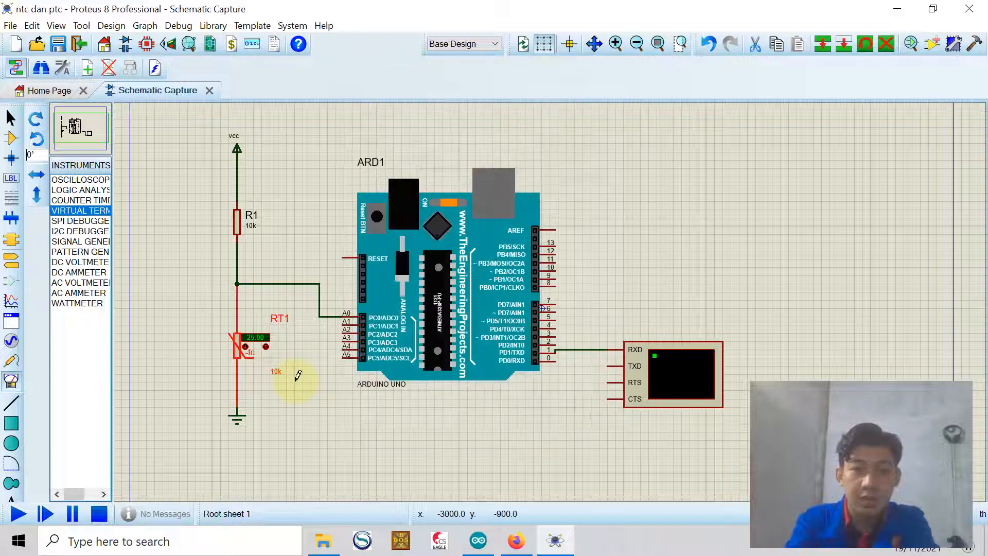
pyautogui.click(17, 514)
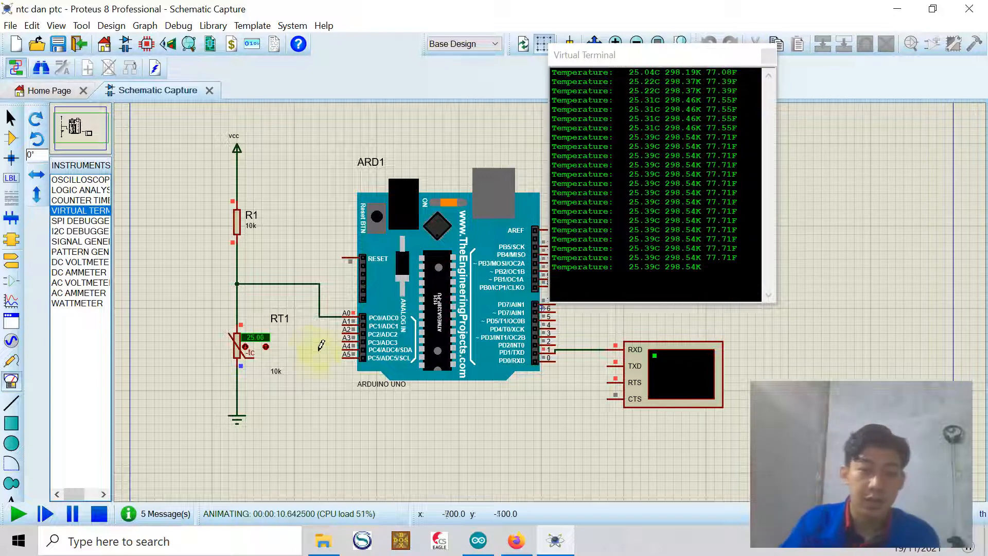
# Raise the thermistor's temperature step by step to 40 °C while watching the virtual terminal, and stop the simulation
pyautogui.click(266, 348)
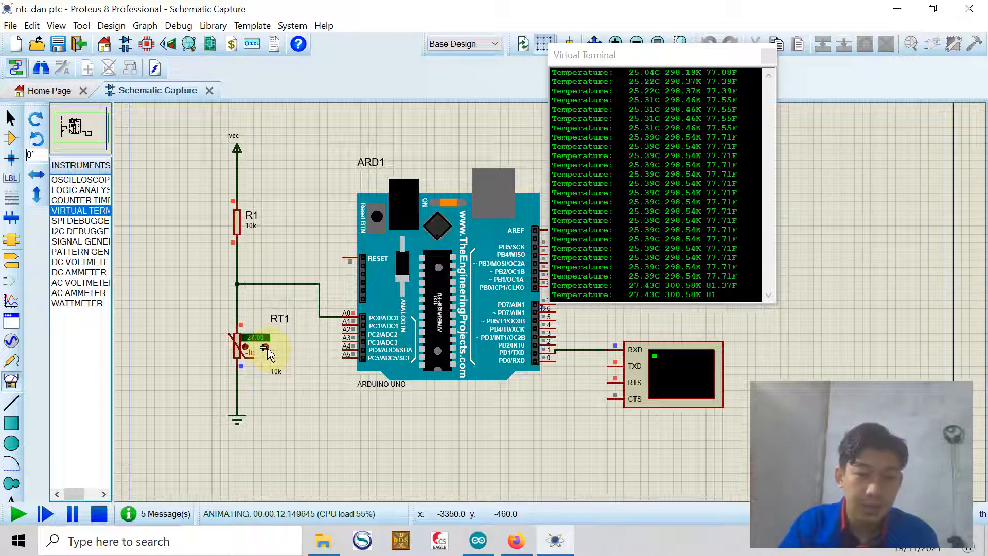
pyautogui.click(266, 348)
pyautogui.click(266, 348)
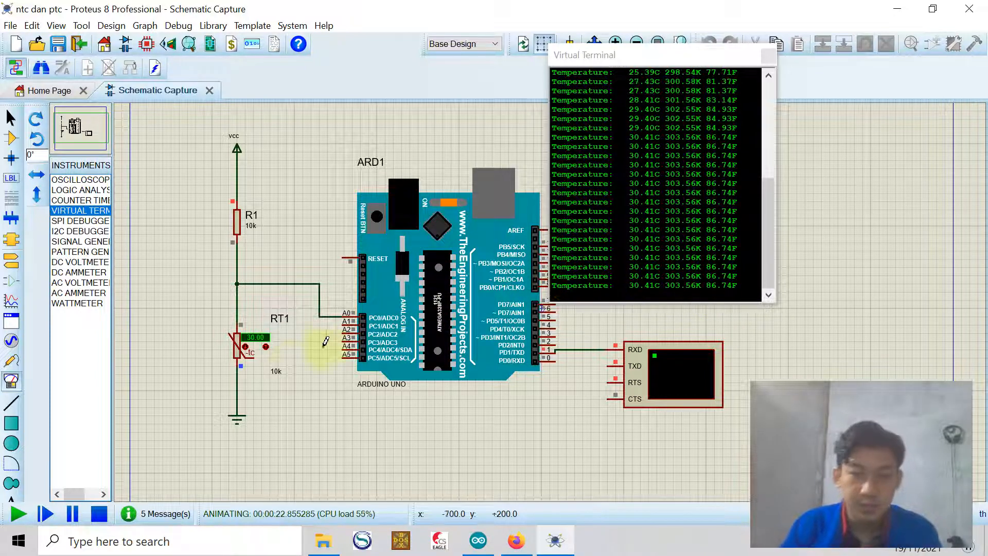
pyautogui.click(265, 349)
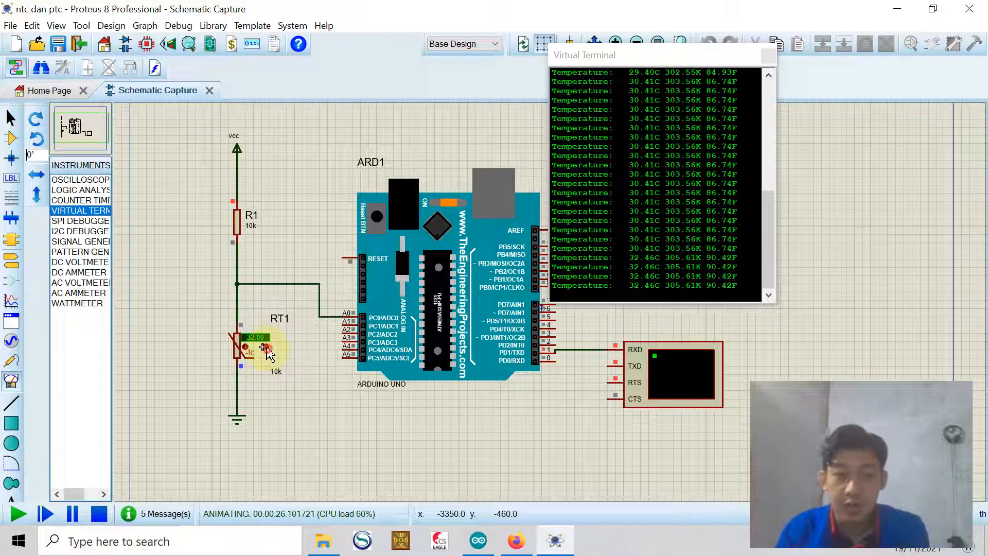
pyautogui.click(266, 348)
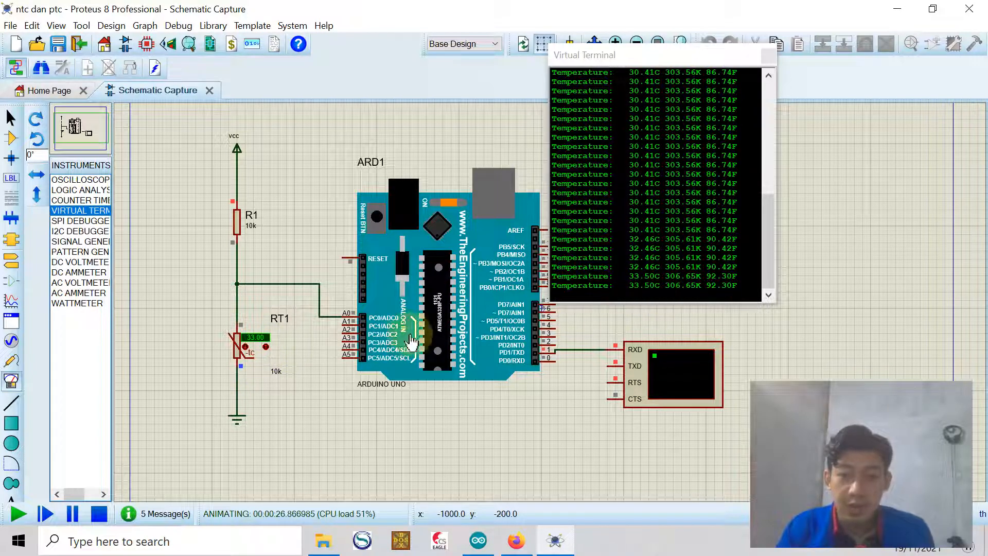
pyautogui.click(265, 348)
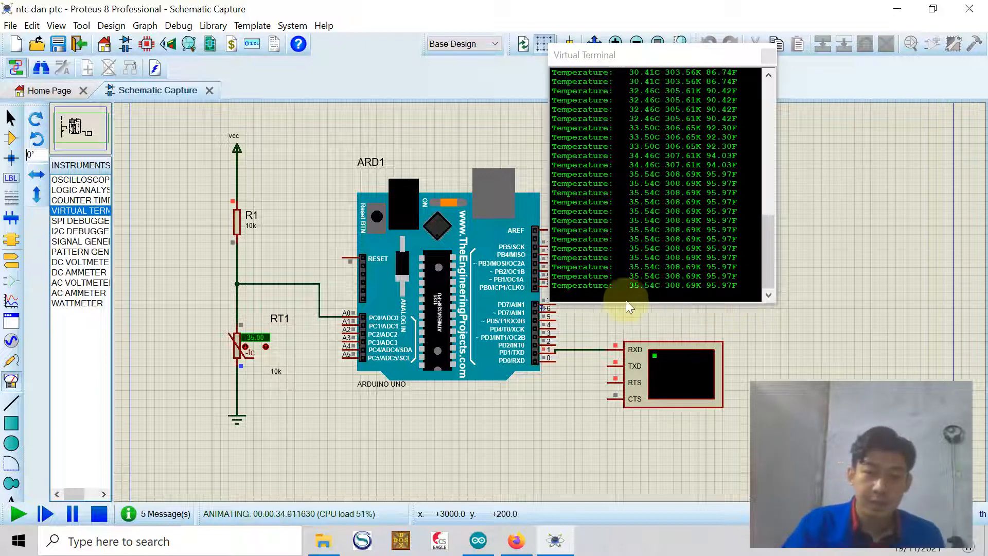
pyautogui.click(268, 350)
pyautogui.click(267, 350)
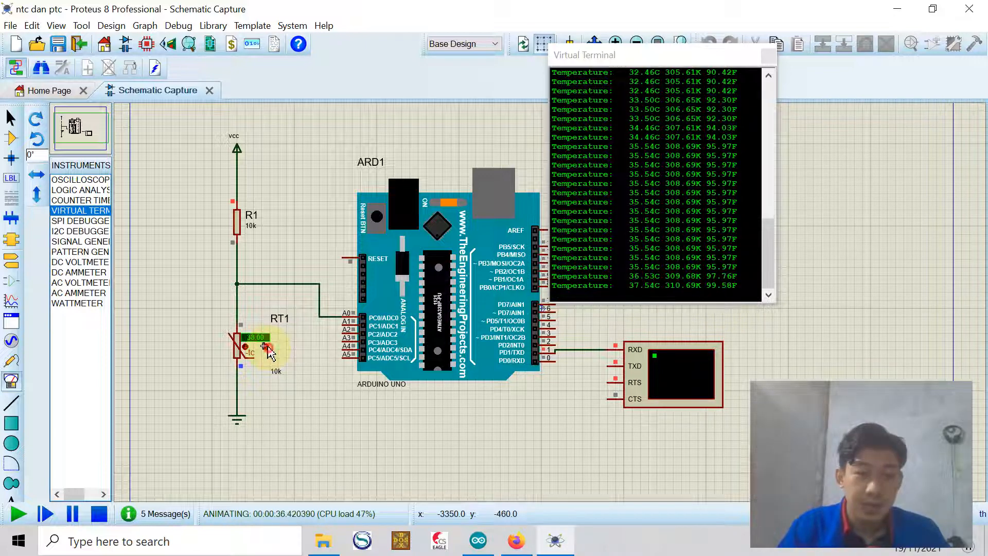
pyautogui.click(268, 350)
pyautogui.click(268, 350)
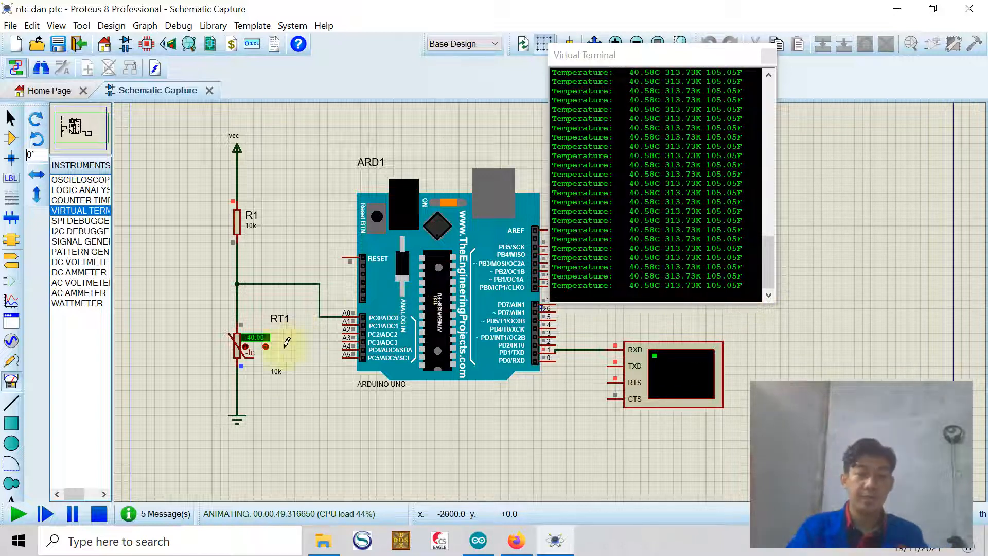
pyautogui.click(99, 514)
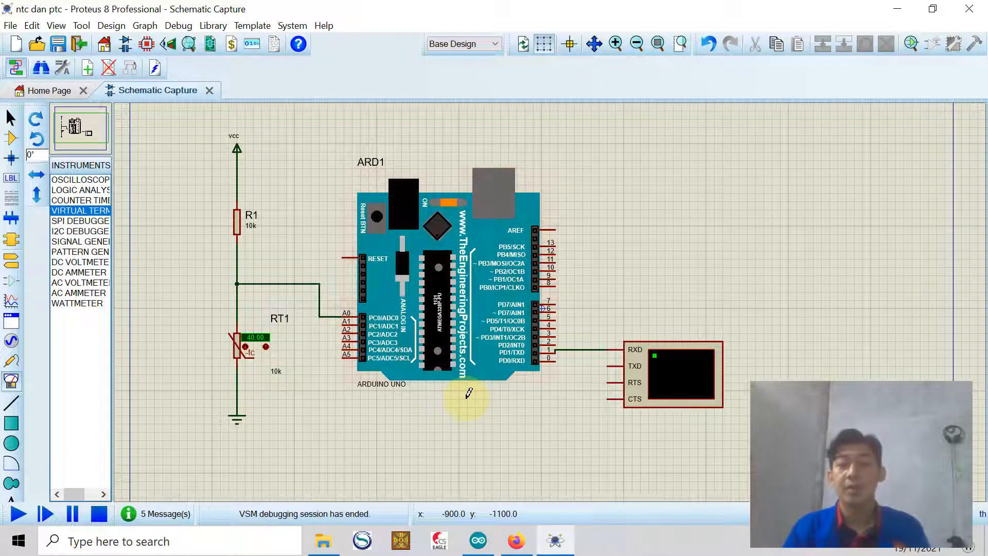